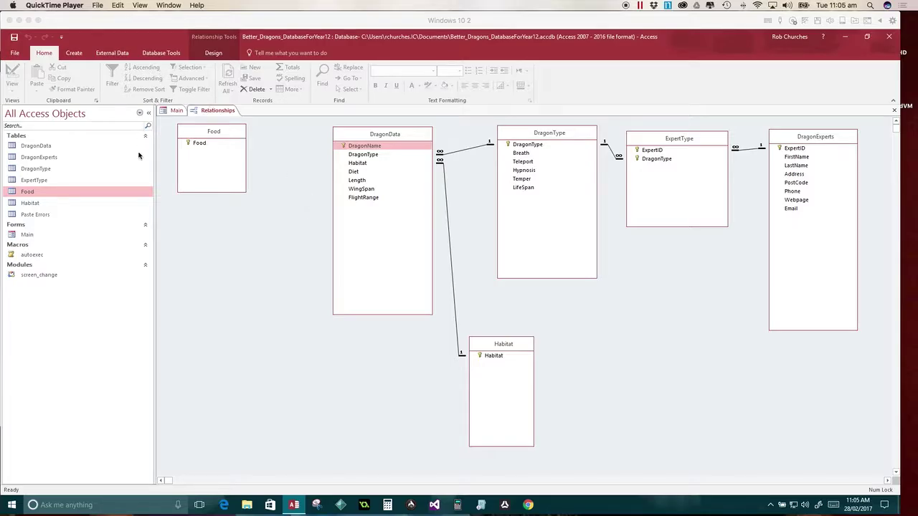
# Step: Focus the virtual machine and bring up Access's Create ribbon commands
pyautogui.click(71, 55)
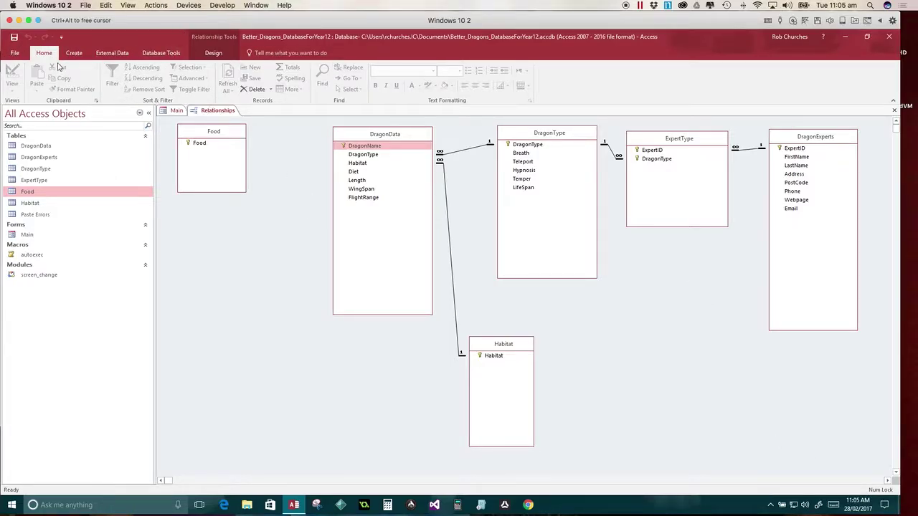
pyautogui.click(75, 53)
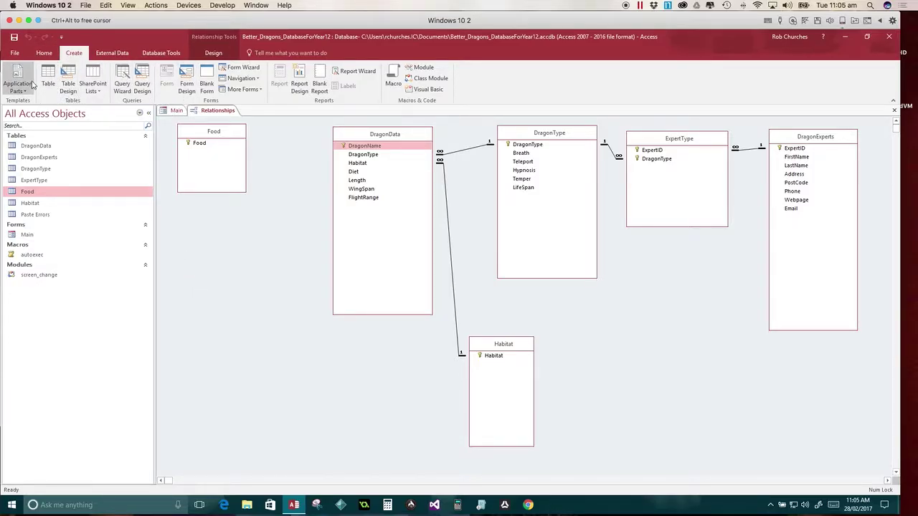
# Step: Start a blank Table1 in Table Design, then go back to the diagram and select DragonData
pyautogui.click(68, 81)
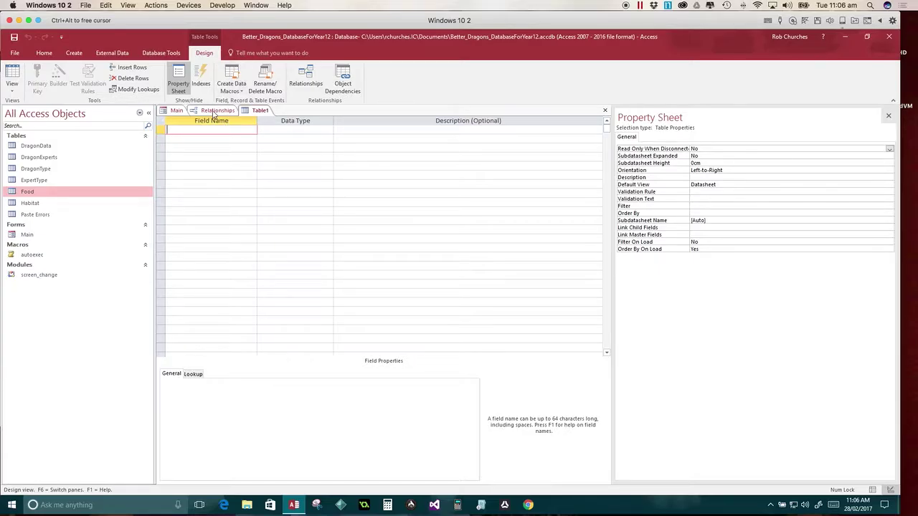
pyautogui.click(213, 111)
pyautogui.click(355, 147)
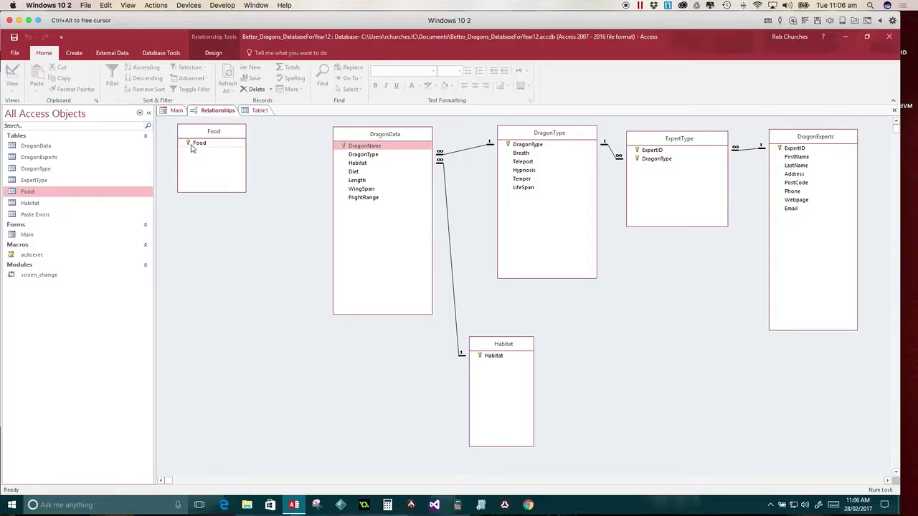
# Step: Inspect the DragonData and Food table designs, then return to the Table1 design
pyautogui.rightClick(371, 146)
pyautogui.click(403, 165)
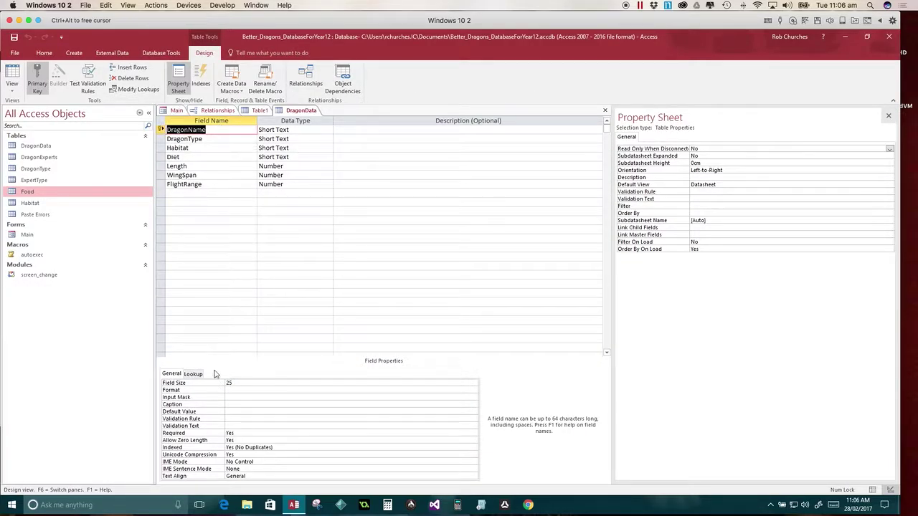
pyautogui.click(604, 115)
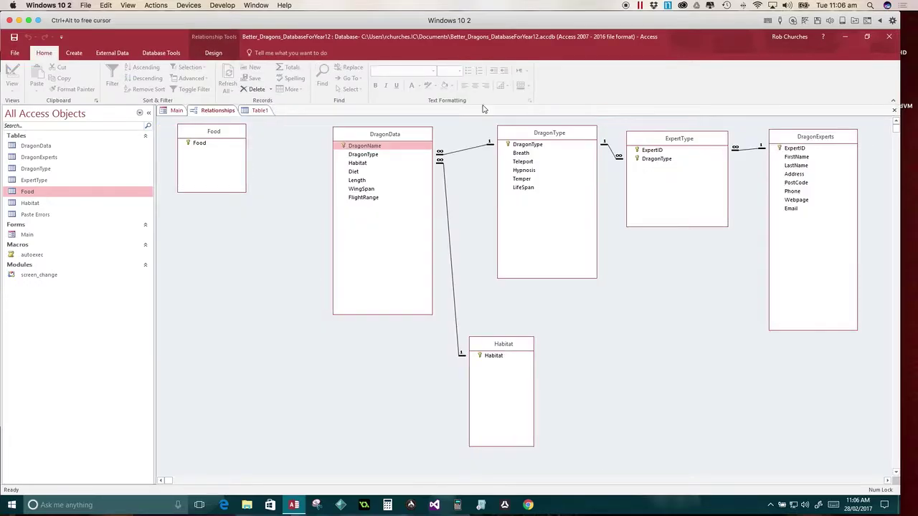
pyautogui.rightClick(193, 140)
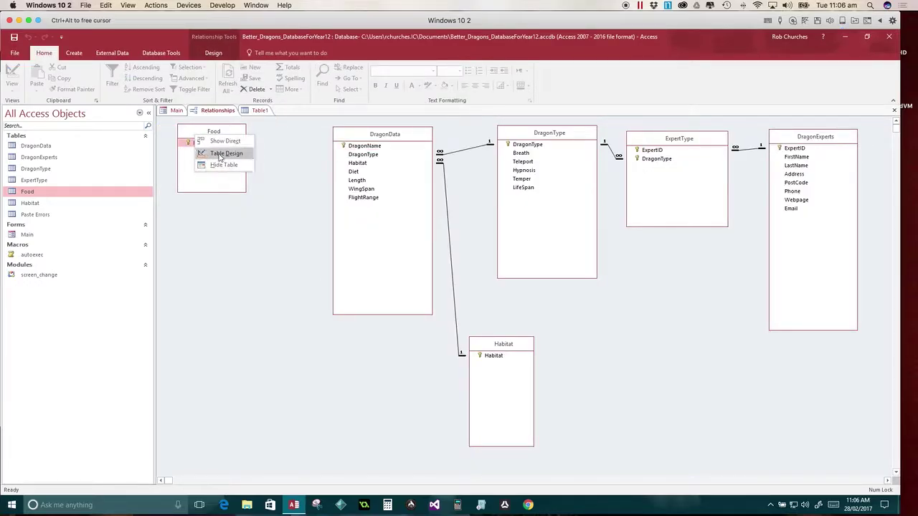
pyautogui.click(225, 153)
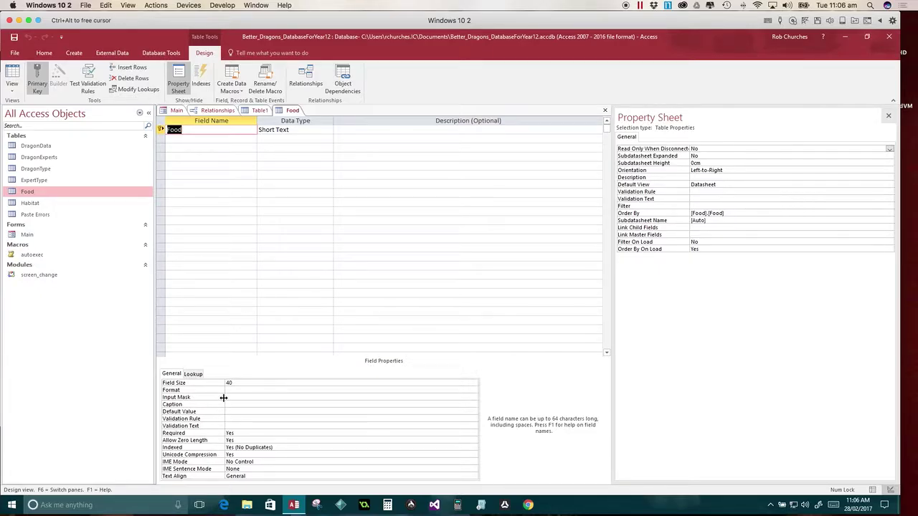
pyautogui.click(606, 112)
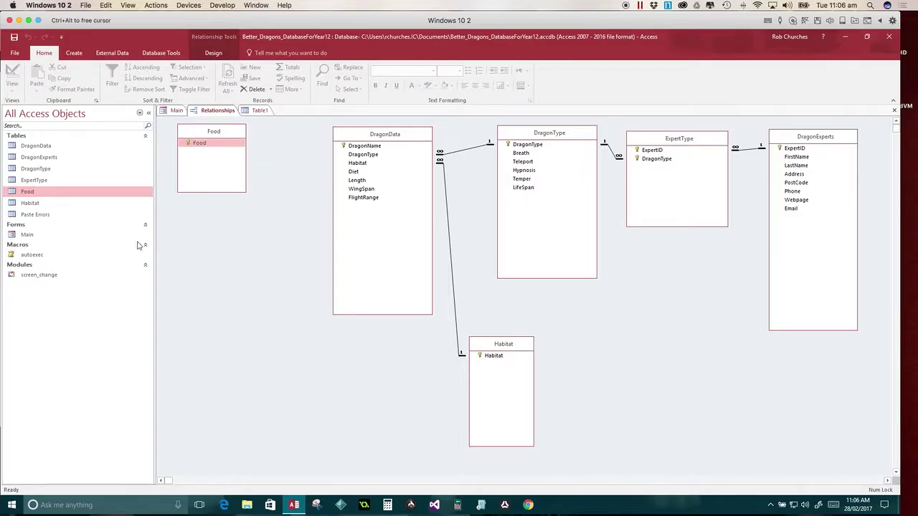
pyautogui.click(251, 111)
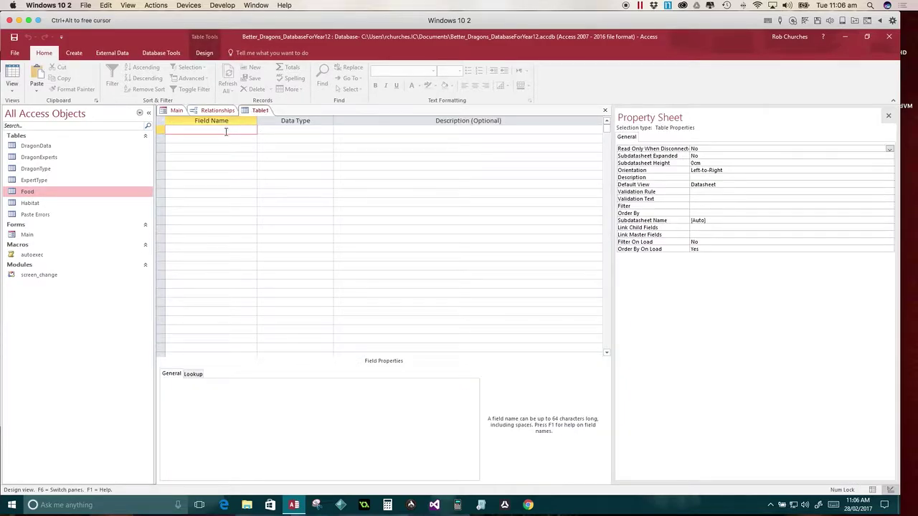
# Step: Add a Short Text field named Dragon Name with field size 25
pyautogui.write('Dragon Name')
pyautogui.click(284, 130)
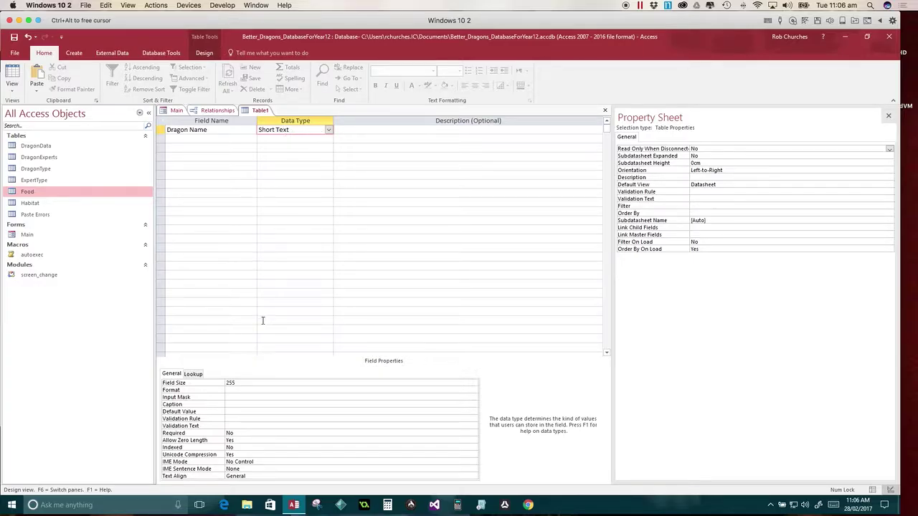
pyautogui.doubleClick(229, 383)
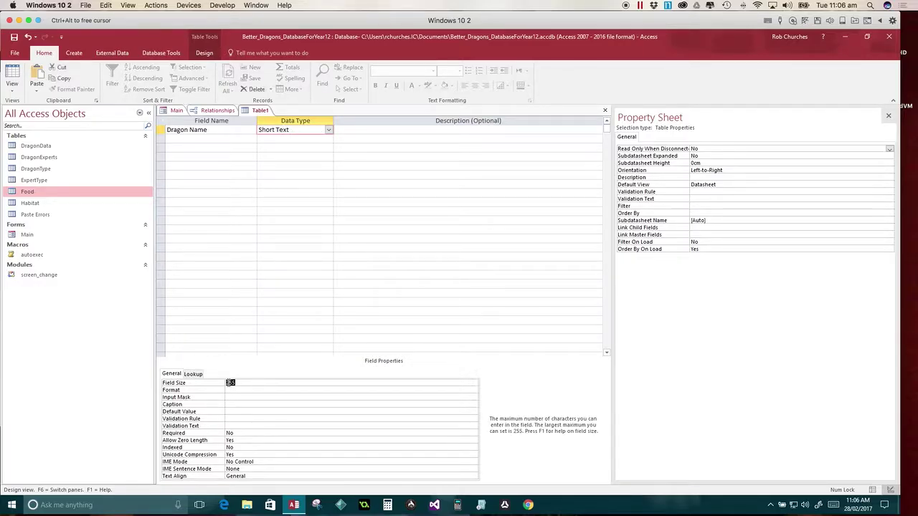
pyautogui.write('3')
pyautogui.write('25')
# Step: Add a second Short Text field named Food with field size 40
pyautogui.click(211, 136)
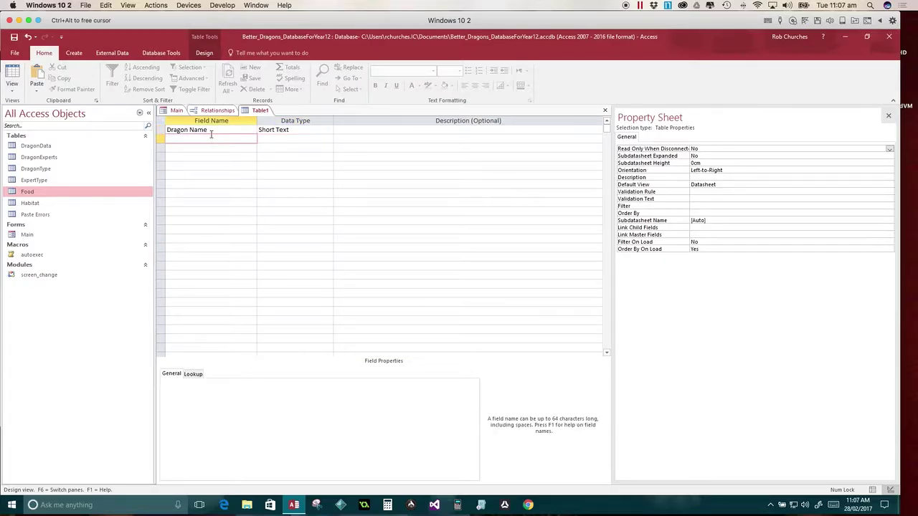
pyautogui.write('Food')
pyautogui.press('Return')
pyautogui.press('Return')
pyautogui.press('Return')
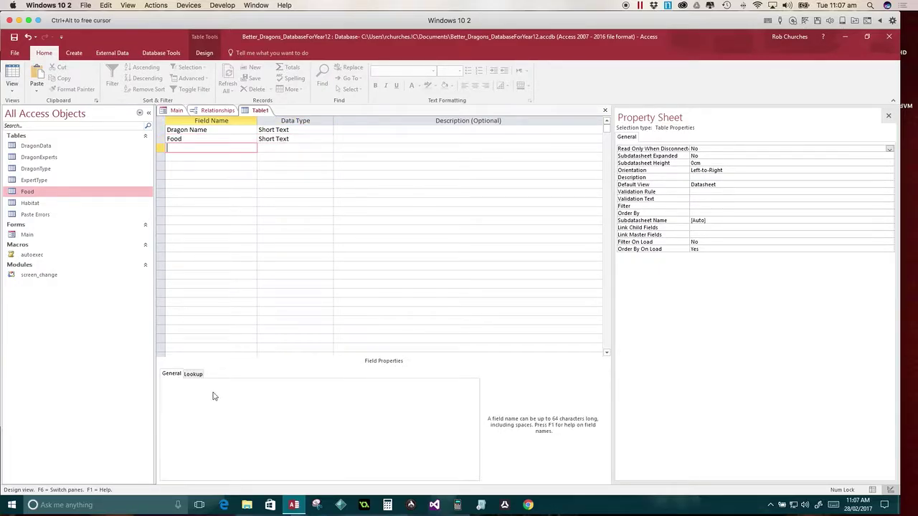
pyautogui.press('Up')
pyautogui.press('Right')
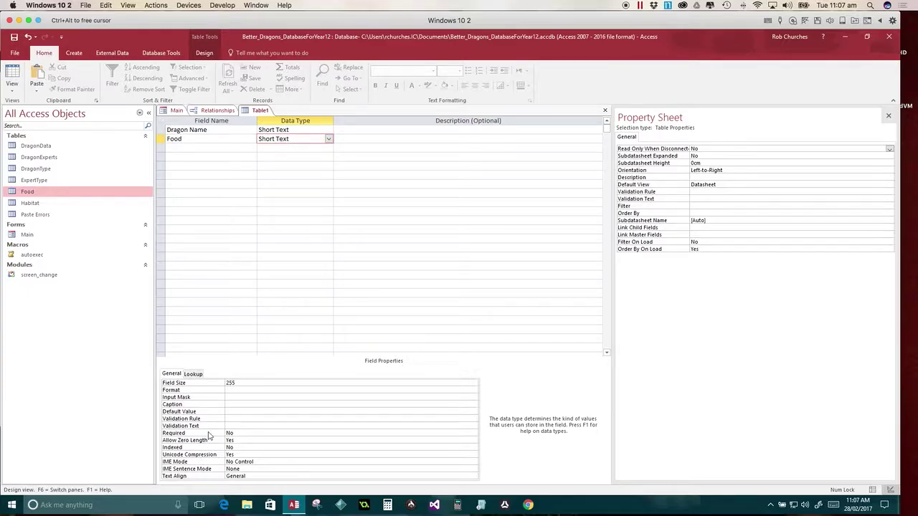
pyautogui.doubleClick(230, 383)
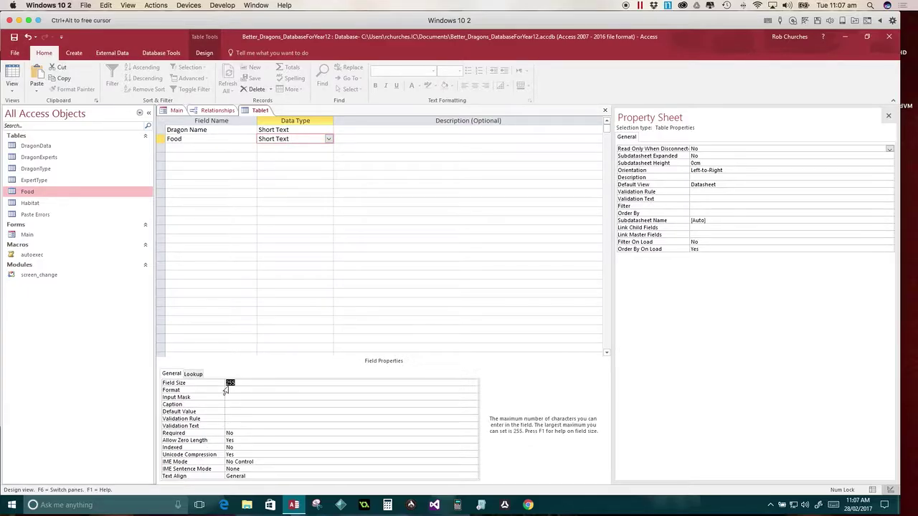
pyautogui.write('40')
pyautogui.click(232, 229)
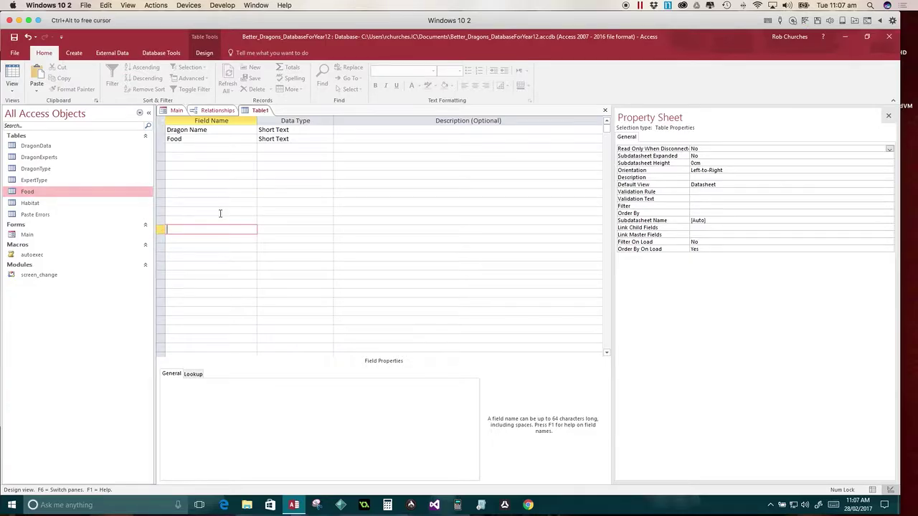
# Step: Select the Dragon Name and Food rows and set them as a combined primary key
pyautogui.click(220, 213)
pyautogui.click(161, 138)
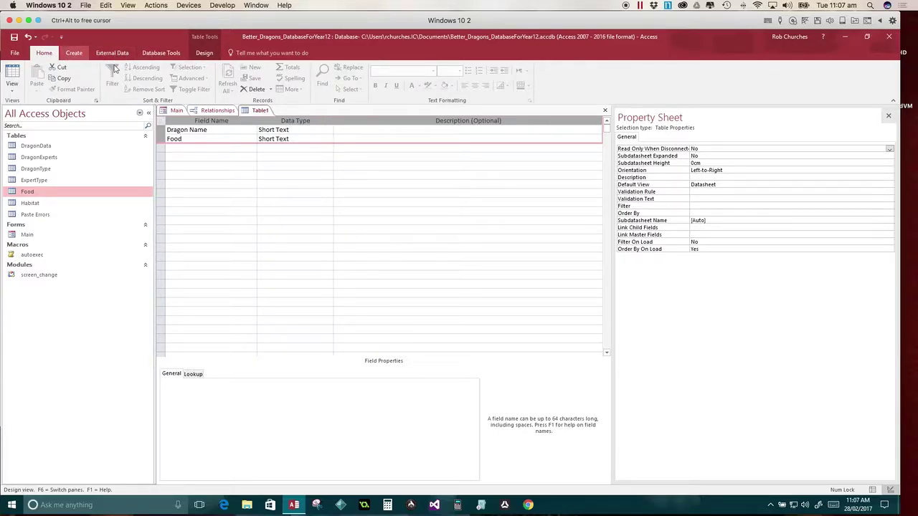
pyautogui.click(203, 53)
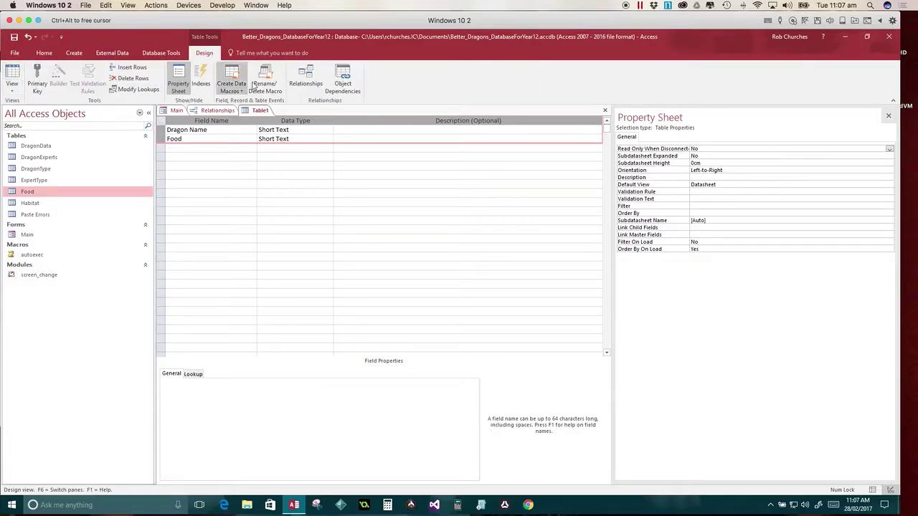
pyautogui.click(42, 81)
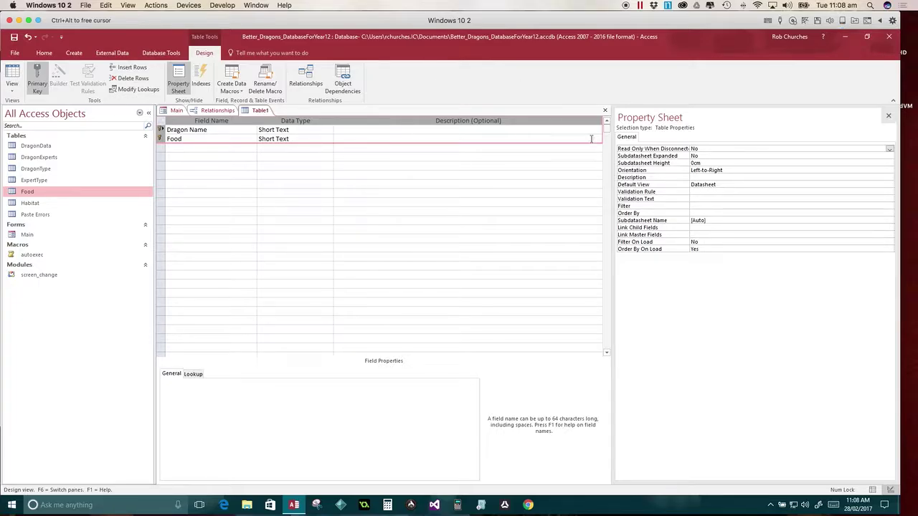
# Step: Close Table1 and save it under the name Diet
pyautogui.click(606, 112)
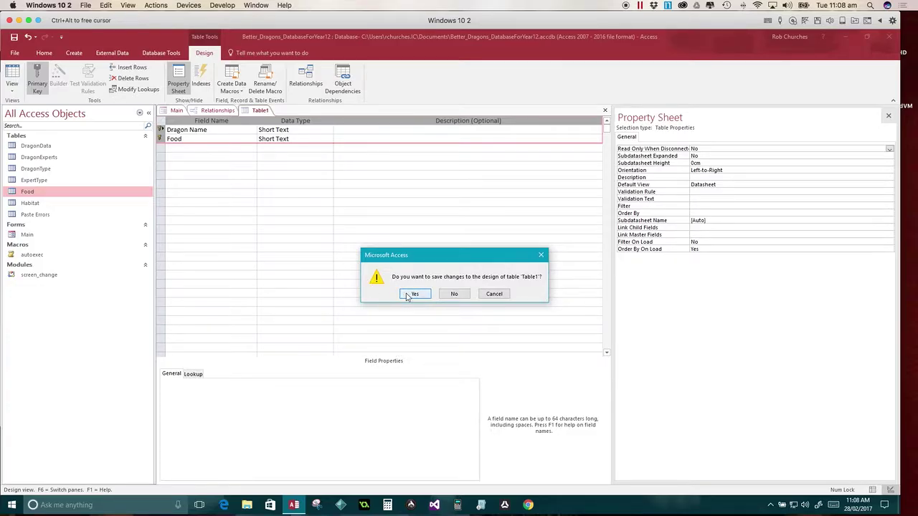
pyautogui.click(413, 293)
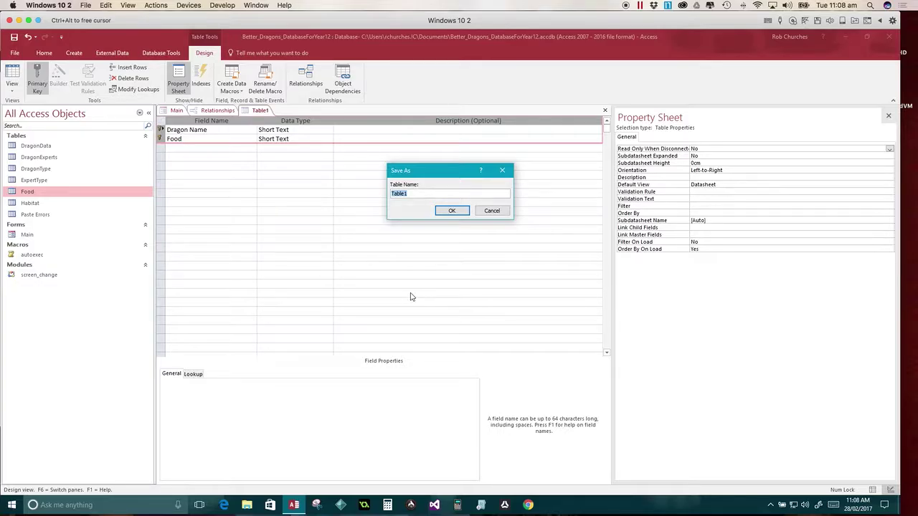
pyautogui.write('Diet')
pyautogui.click(452, 210)
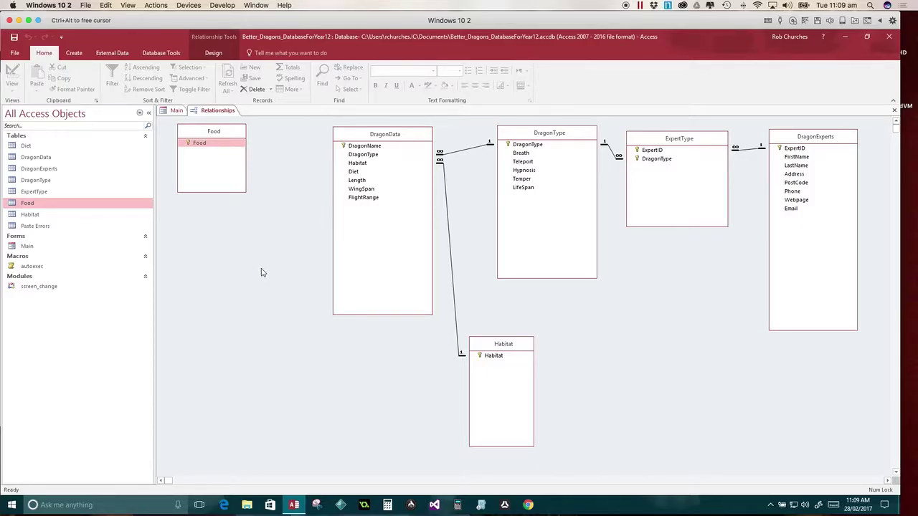
# Step: Add Diet through Show Table and position it next to the Food table
pyautogui.rightClick(223, 276)
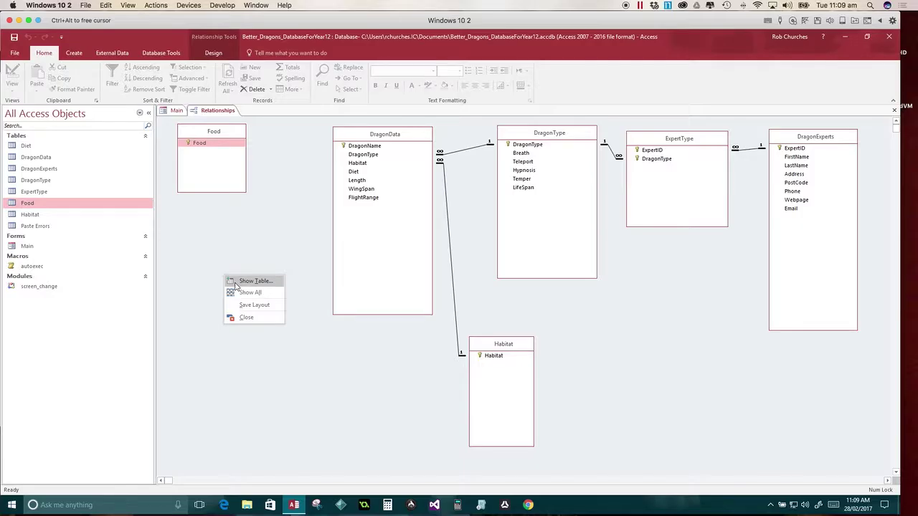
pyautogui.click(253, 281)
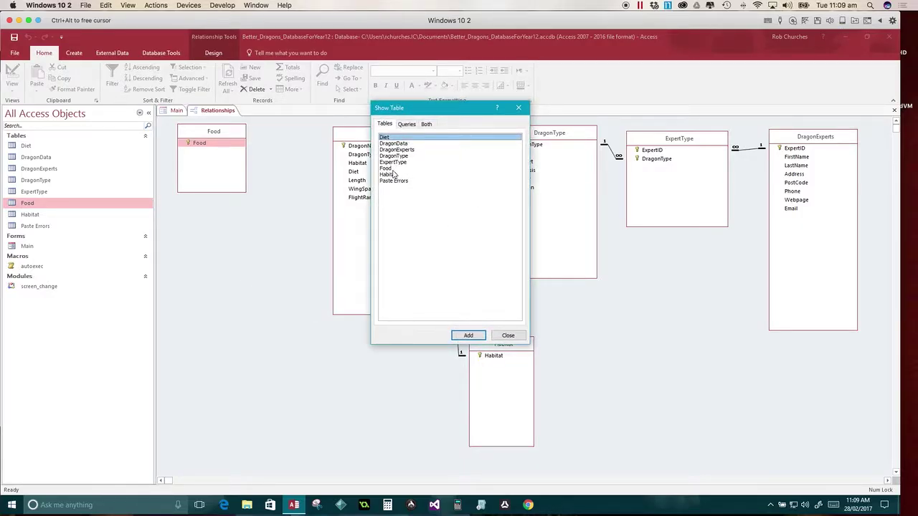
pyautogui.doubleClick(391, 137)
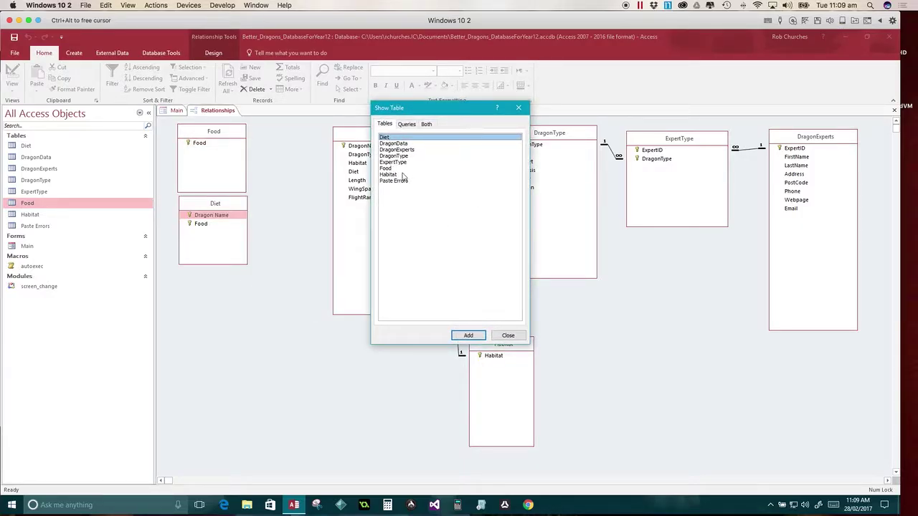
pyautogui.click(508, 336)
pyautogui.moveTo(198, 208); pyautogui.dragTo(276, 136)
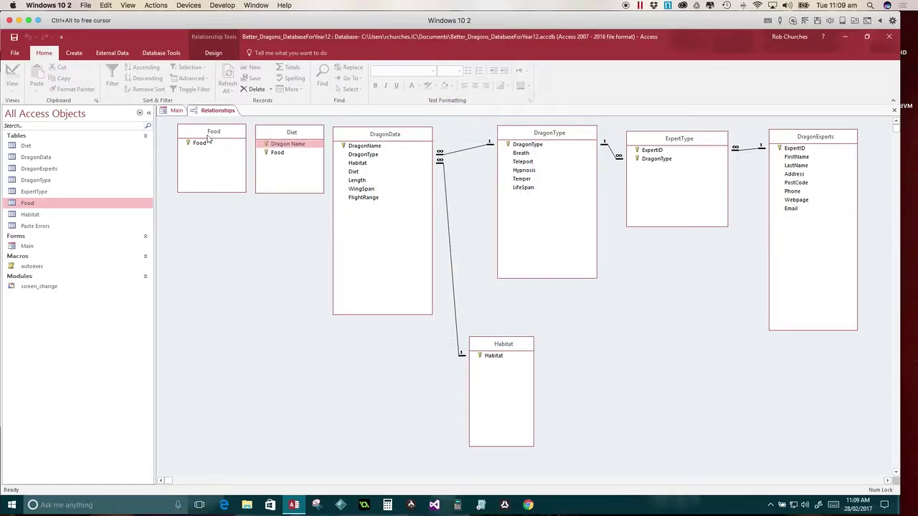
pyautogui.moveTo(208, 139); pyautogui.dragTo(197, 137)
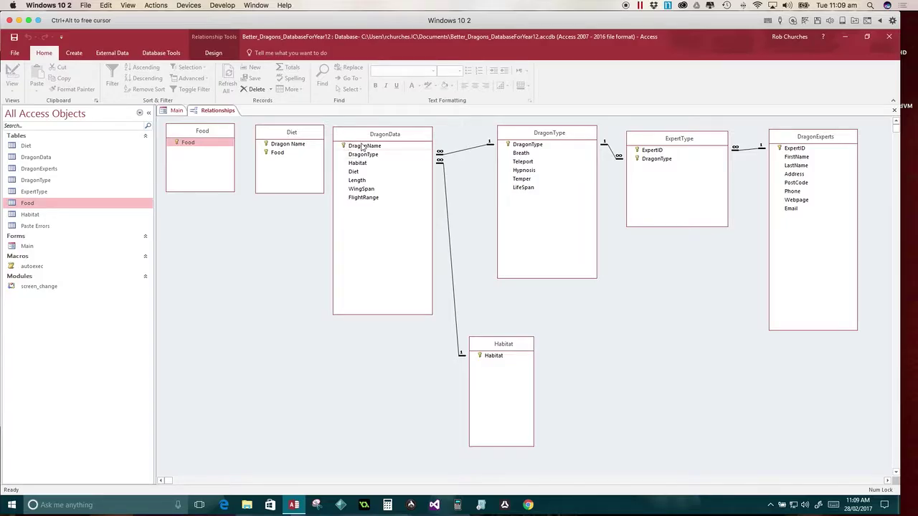
# Step: Drag DragonData's DragonName onto Diet's Dragon Name field to start a relationship
pyautogui.click(366, 148)
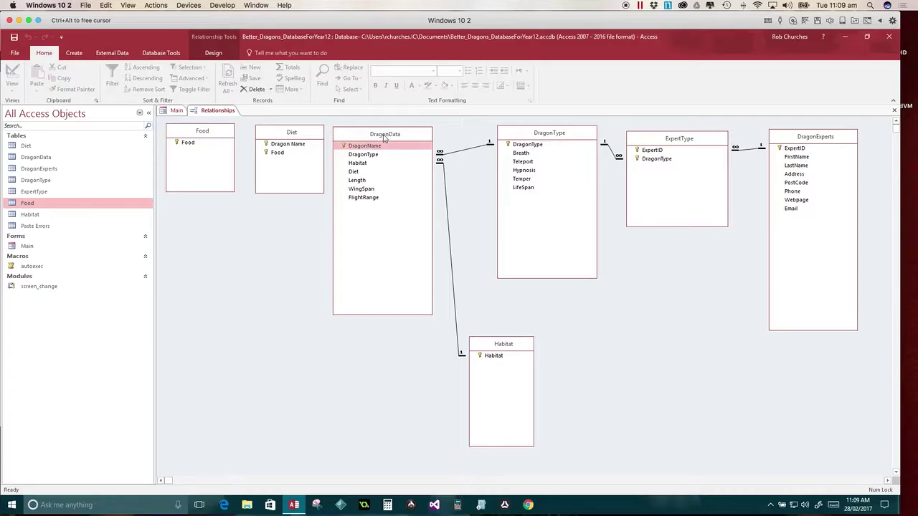
pyautogui.click(292, 143)
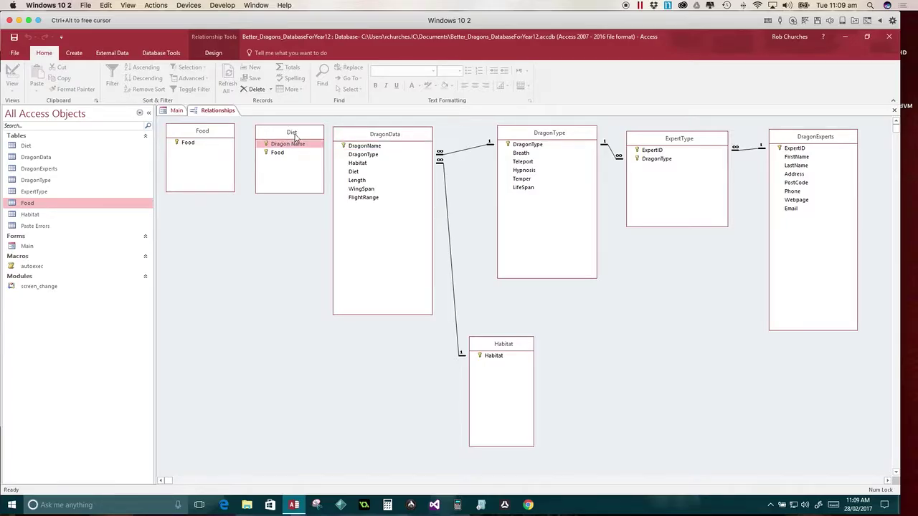
pyautogui.click(188, 141)
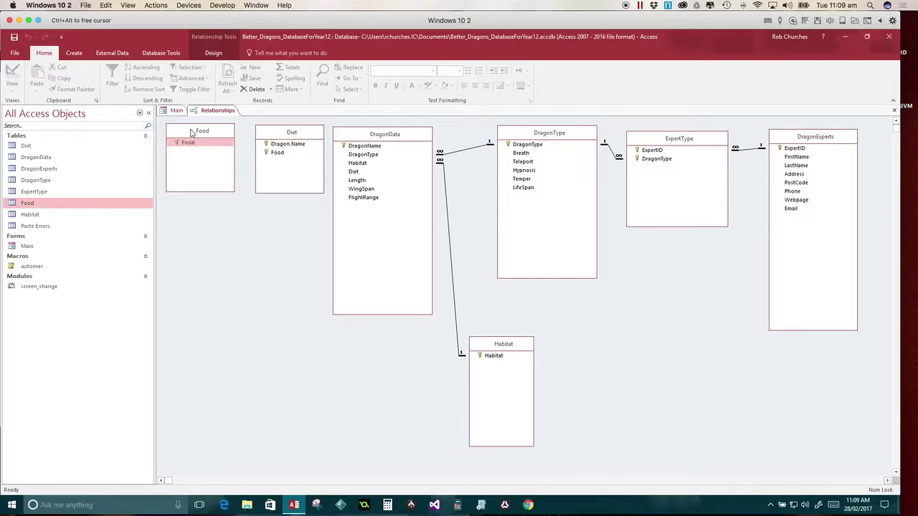
pyautogui.click(292, 143)
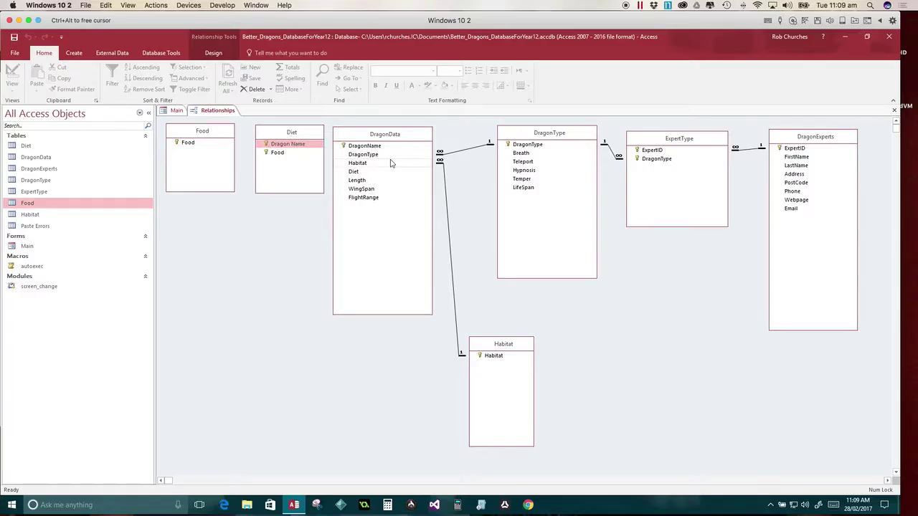
pyautogui.click(355, 147)
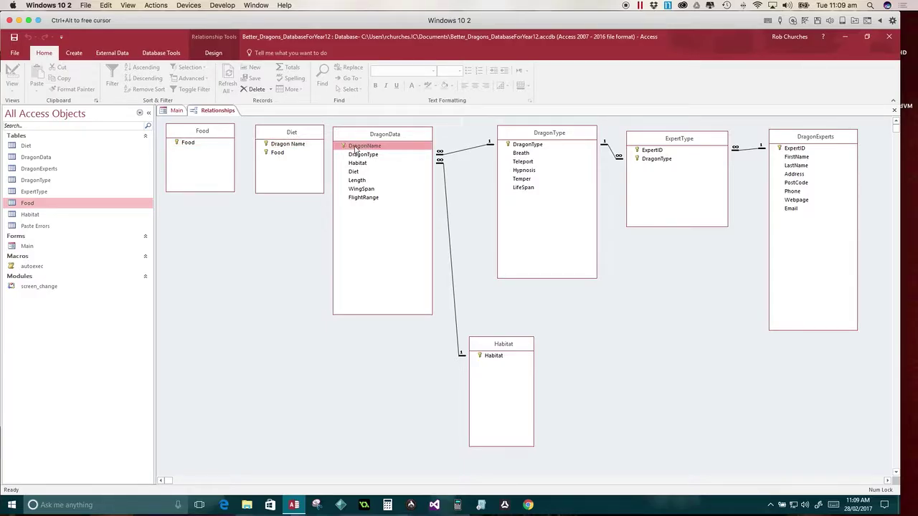
pyautogui.click(288, 145)
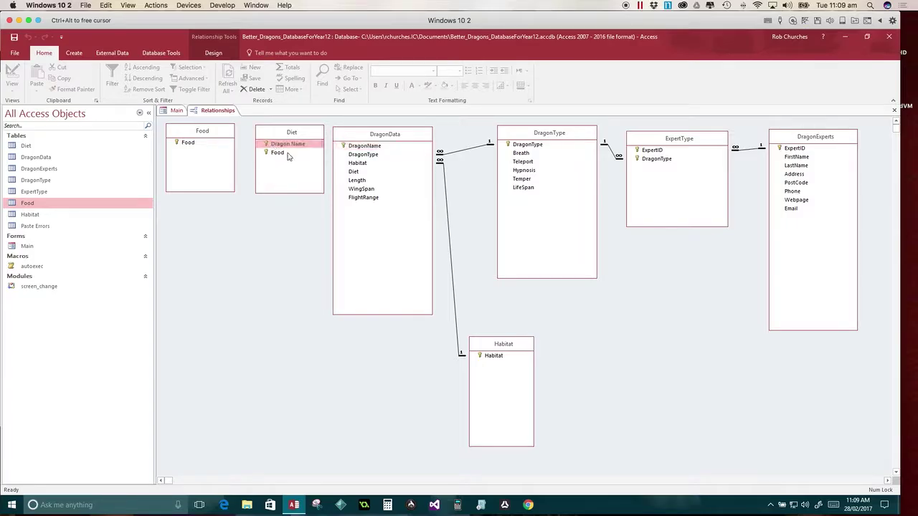
pyautogui.click(371, 147)
pyautogui.click(284, 153)
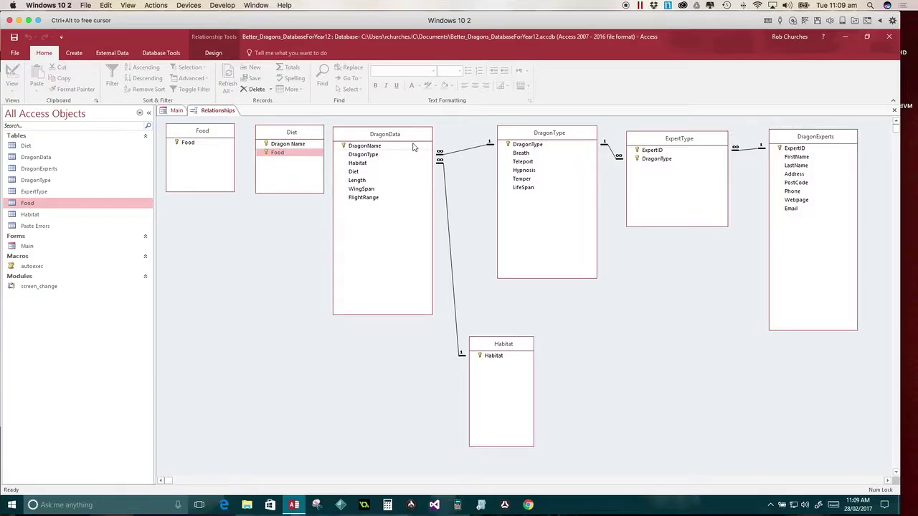
pyautogui.click(375, 147)
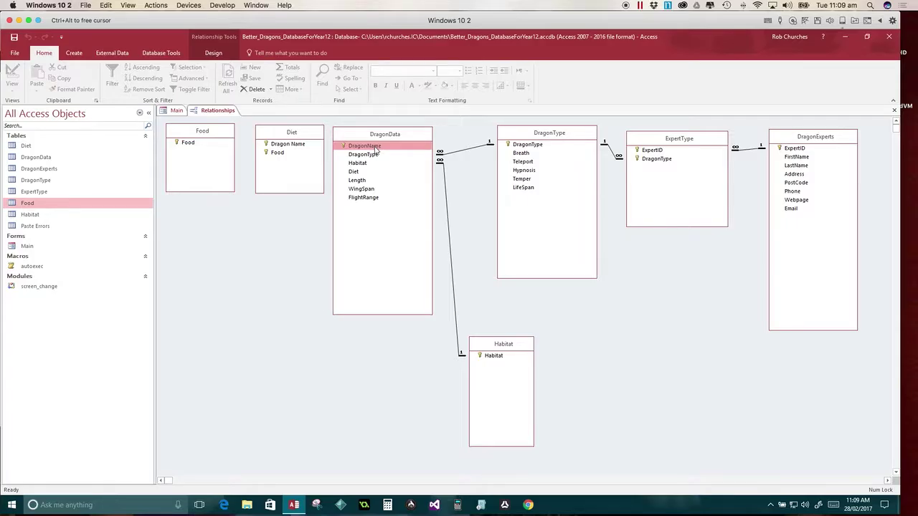
pyautogui.moveTo(374, 147); pyautogui.dragTo(294, 147)
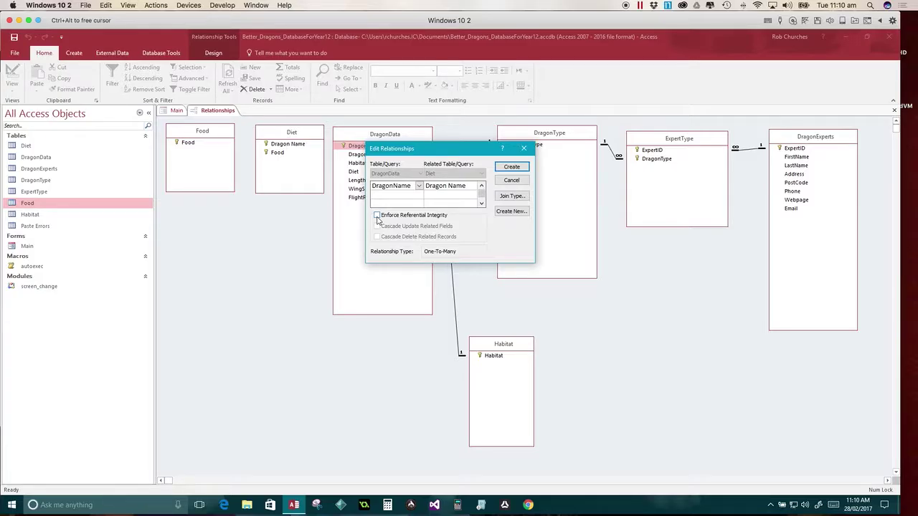
# Step: Enforce referential integrity and create the DragonData-to-Diet relationship
pyautogui.click(377, 216)
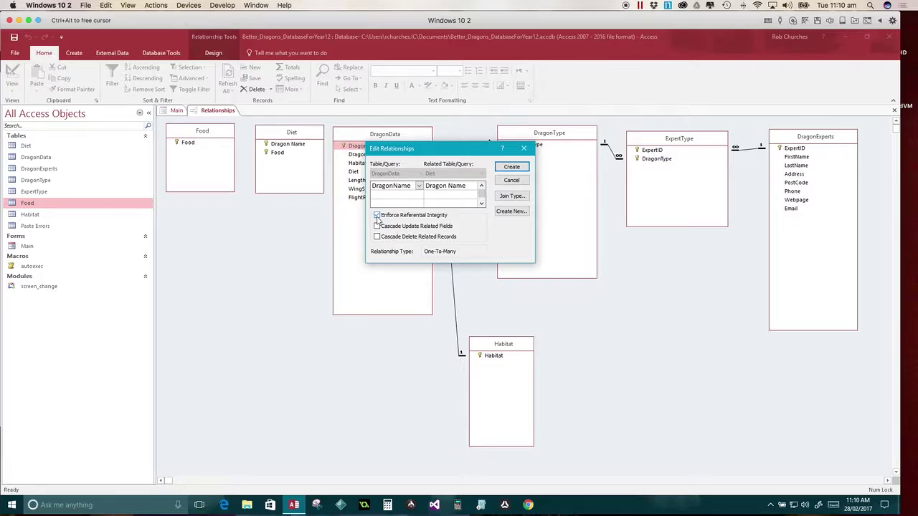
pyautogui.click(378, 216)
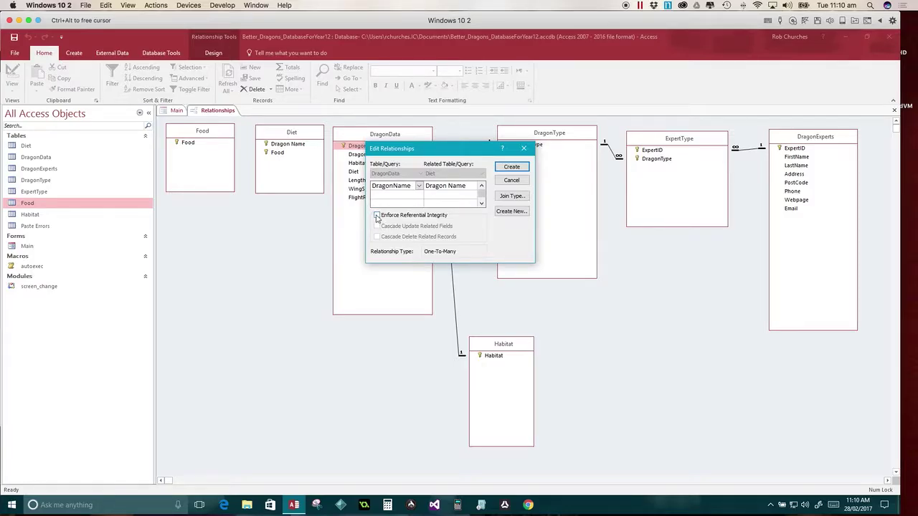
pyautogui.click(377, 215)
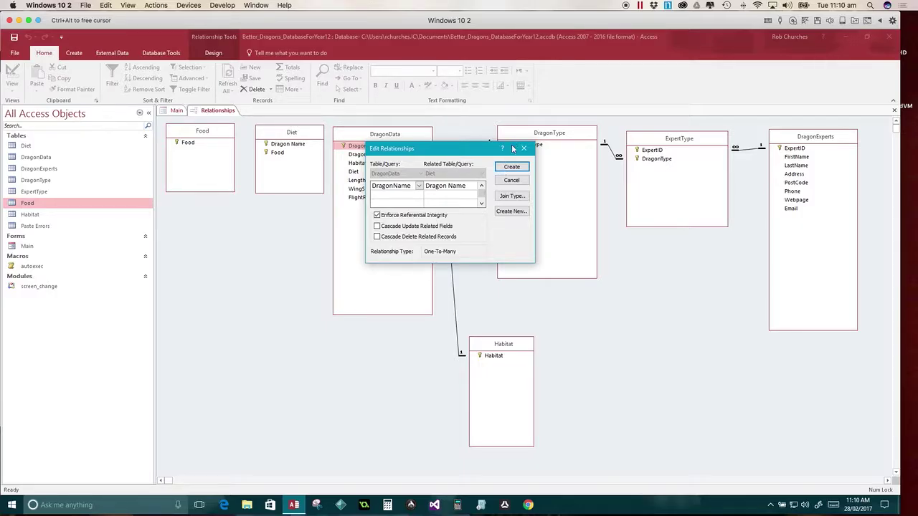
pyautogui.click(511, 166)
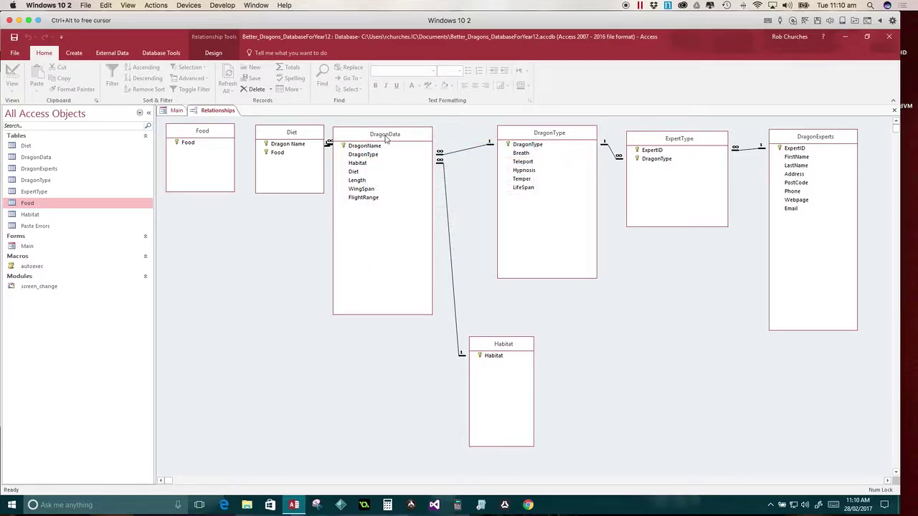
# Step: Make room, then link Food's Food to Diet's Food with referential integrity enforced
pyautogui.moveTo(388, 135); pyautogui.dragTo(410, 132)
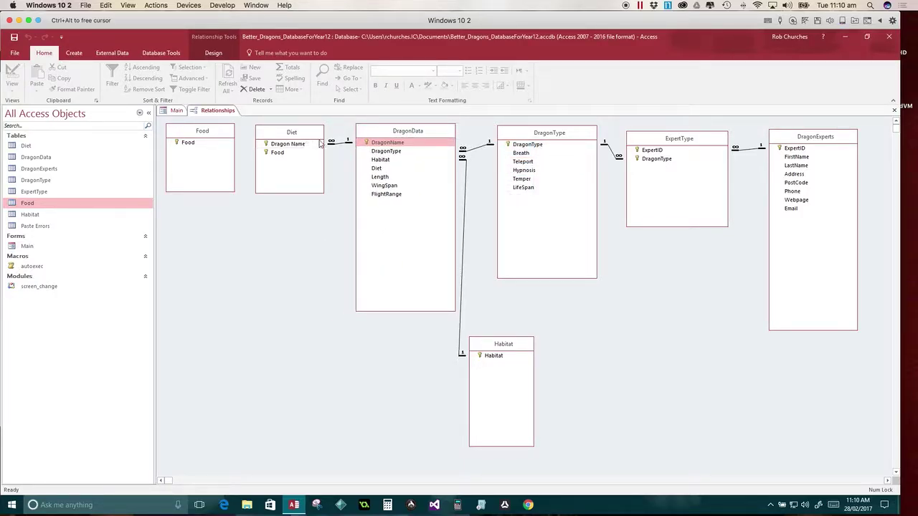
pyautogui.moveTo(308, 135); pyautogui.dragTo(312, 136)
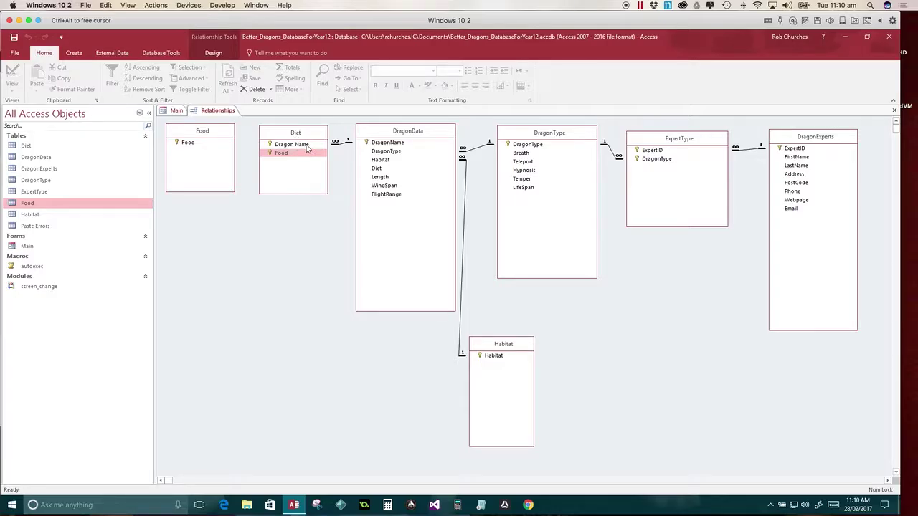
pyautogui.click(185, 146)
pyautogui.moveTo(185, 146); pyautogui.dragTo(281, 158)
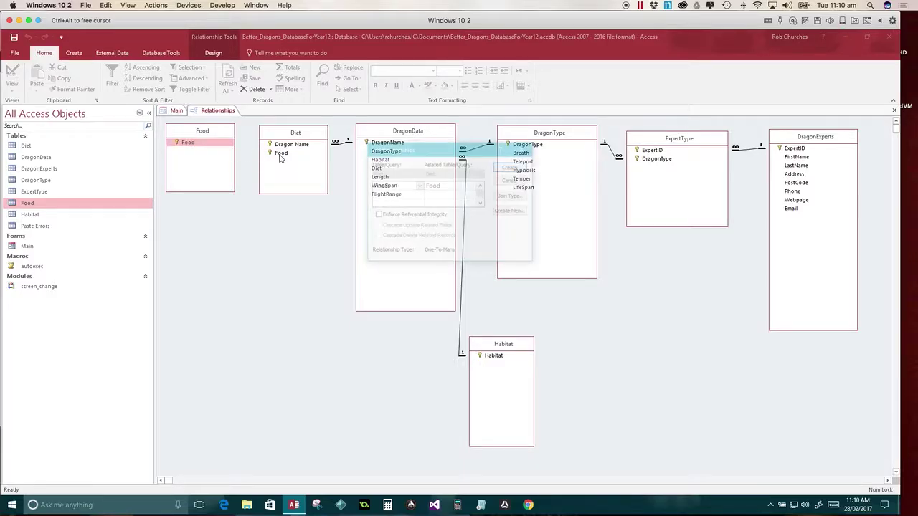
pyautogui.click(412, 219)
pyautogui.click(512, 167)
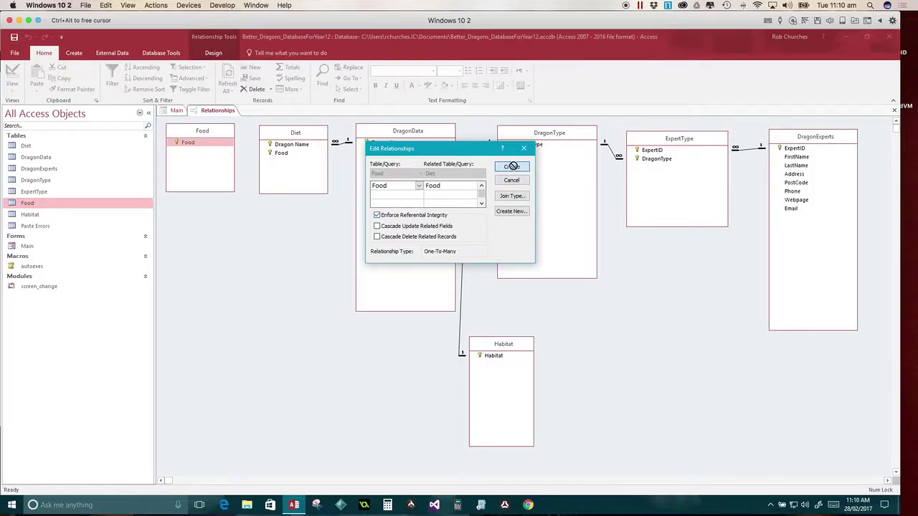